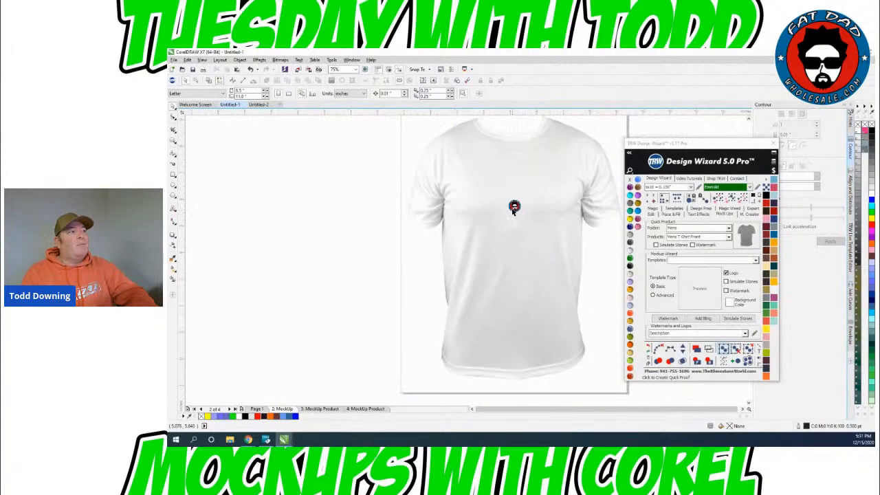
On Page 1, resize the round Fat Dad logo to 10 inches wide and move it beside the page's shirt and hoodie artwork.
left_click(256, 409)
left_click(540, 318)
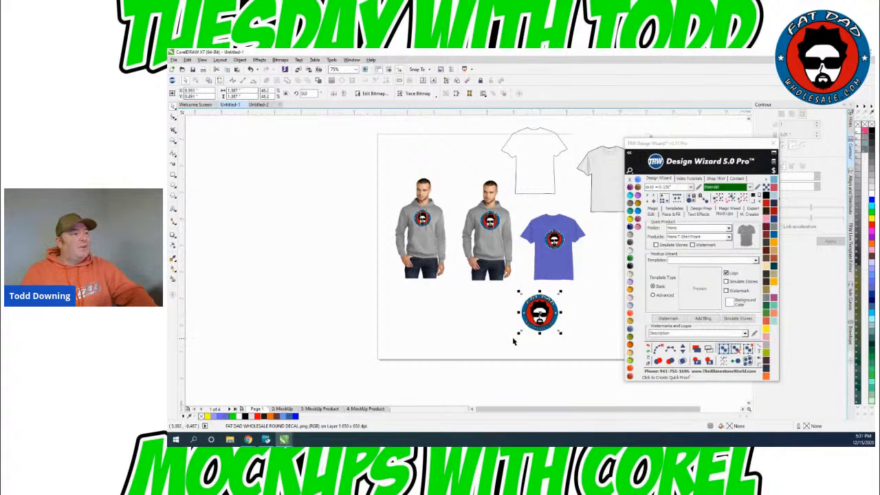
scroll(520, 334, "down", 2)
left_click_drag(518, 334, 476, 373)
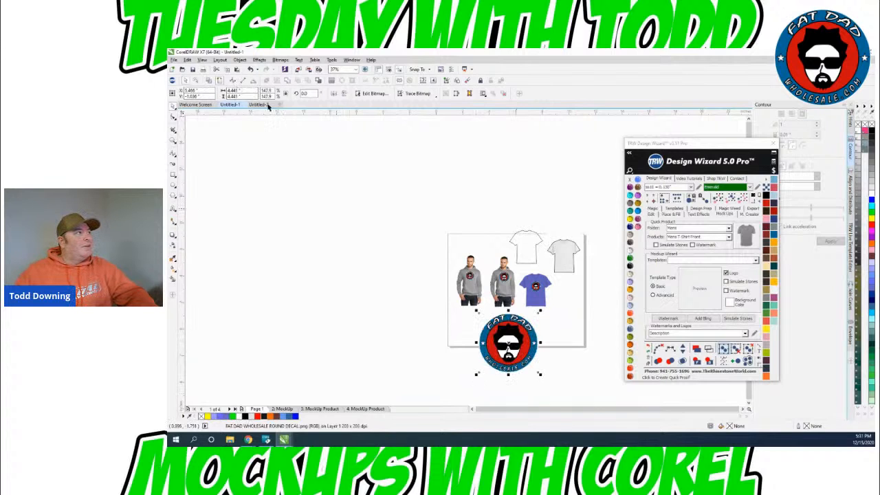
left_click(238, 90)
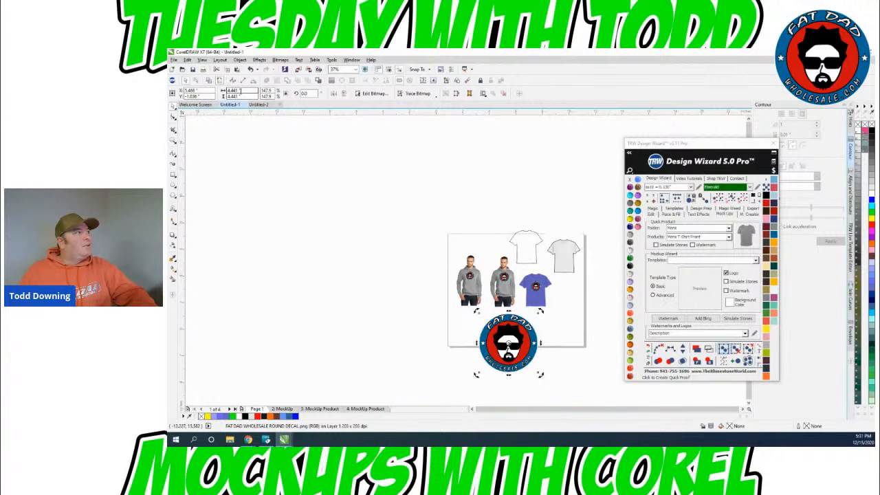
double_click(244, 93)
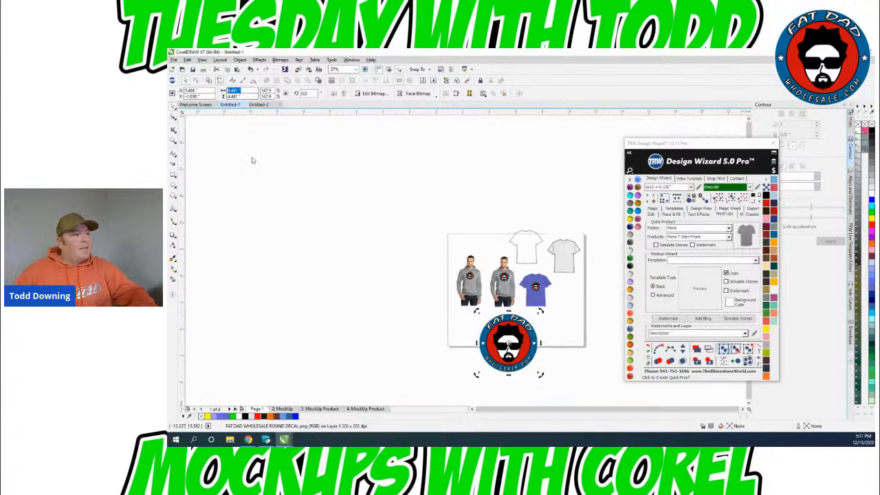
type("10")
key("Return")
left_click_drag(506, 321, 389, 281)
Resize Page 1 to fit around the round logo and all the garment artwork.
left_click_drag(258, 203, 626, 400)
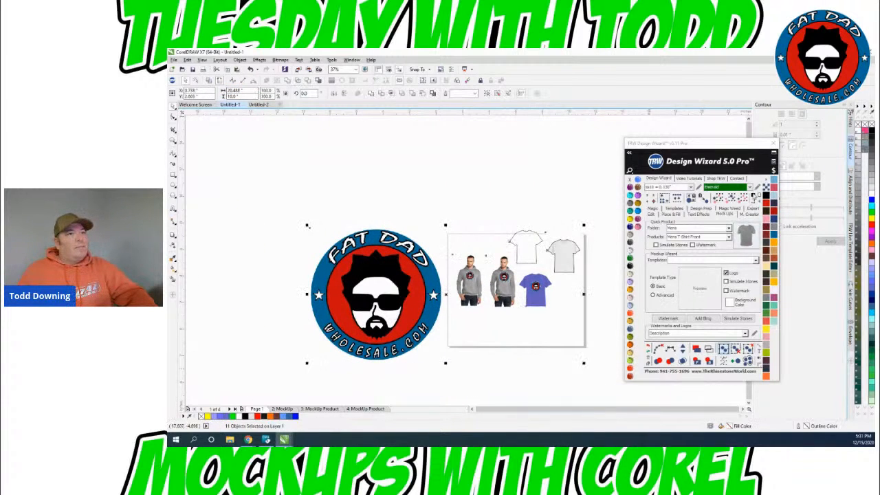
left_click(756, 198)
left_click(242, 206)
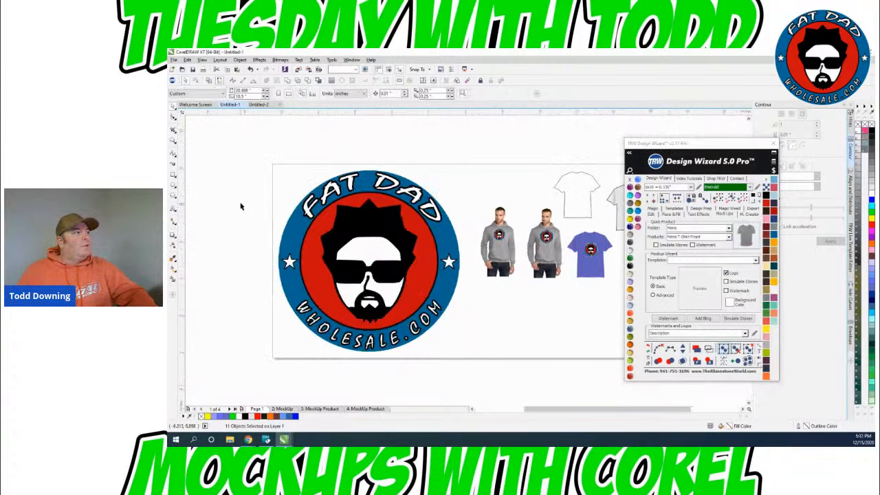
Create a Mens T Shirt Front mockup from the round logo and color the shirt Pastel Blue.
left_click(441, 232)
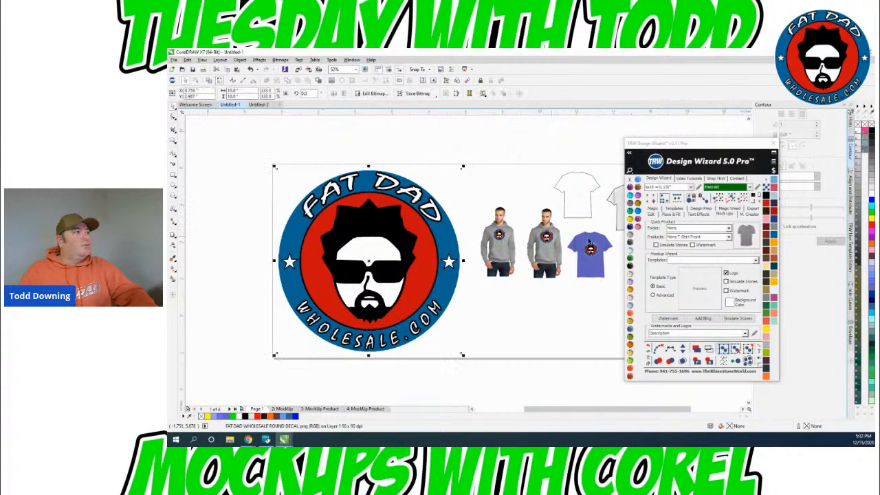
left_click(746, 236)
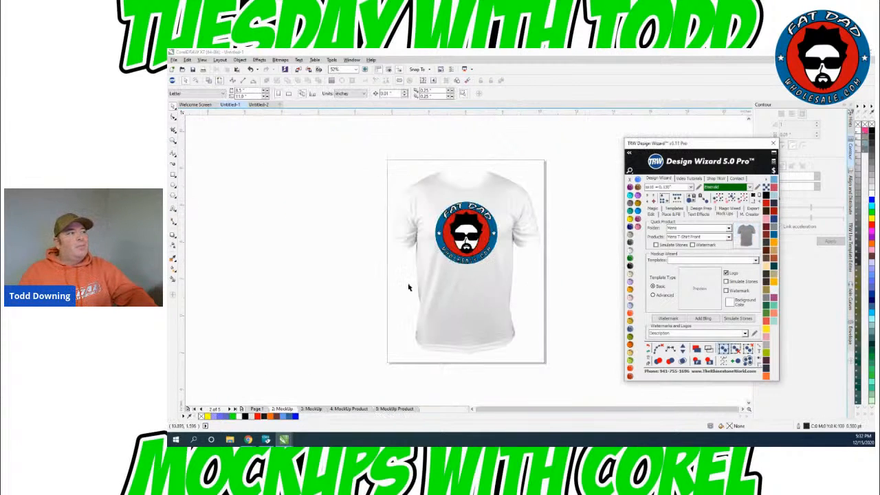
left_click(416, 268)
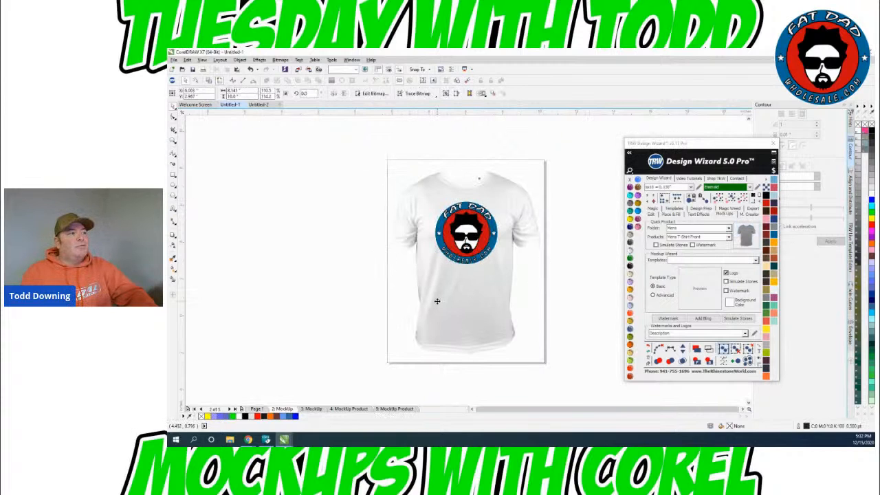
left_click(260, 416)
left_click(280, 416)
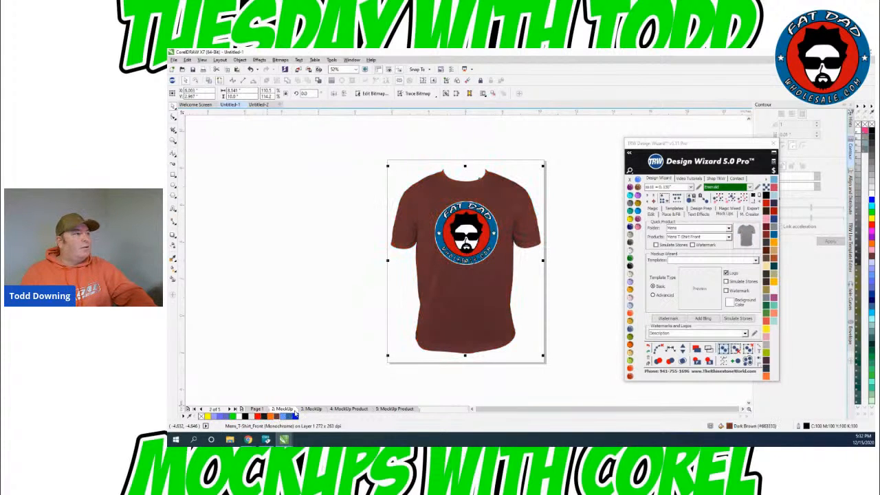
left_click(294, 417)
left_click(216, 416)
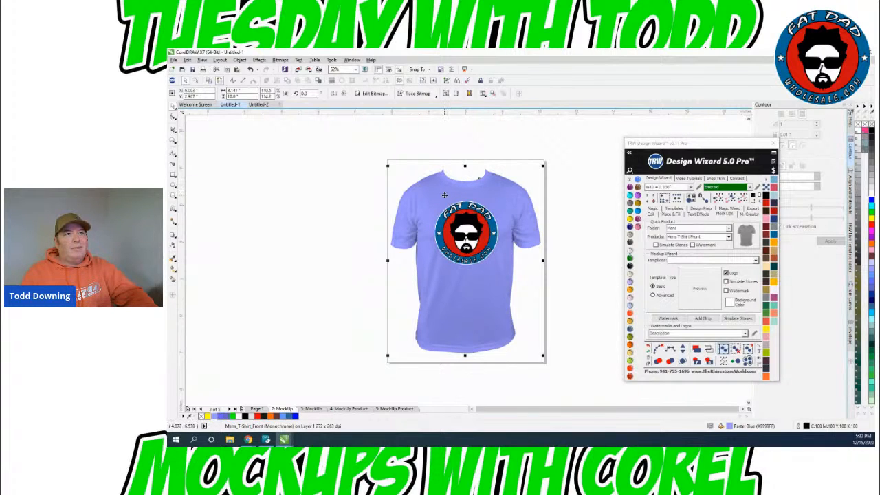
Browse the mockup folders and the men's products, and set the Quick Product folder to Boys.
left_click(730, 230)
left_click(730, 229)
left_click(728, 237)
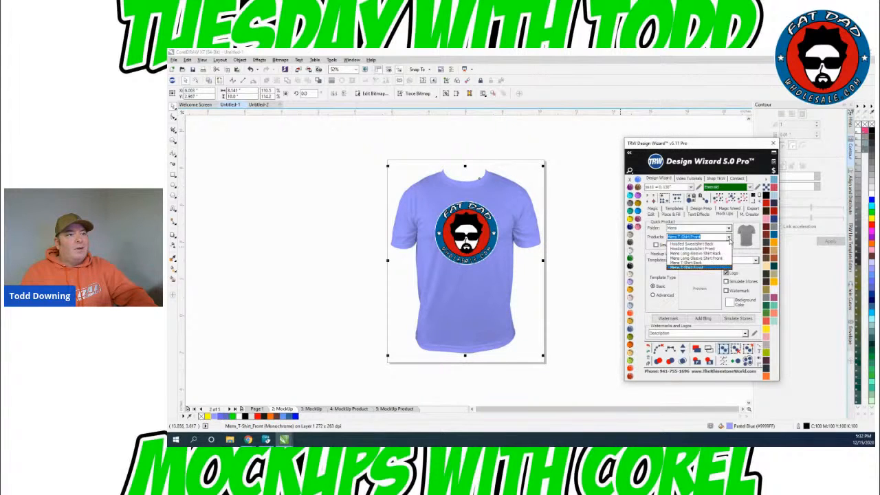
left_click(729, 241)
left_click(728, 229)
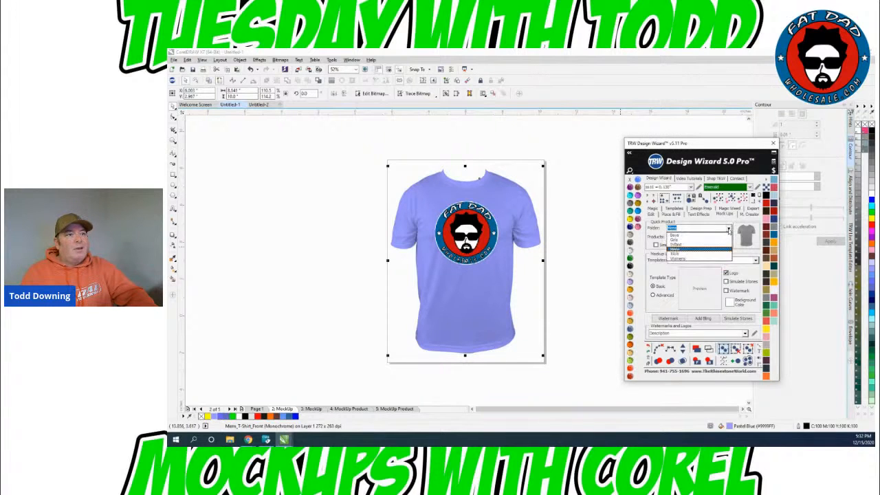
left_click(686, 238)
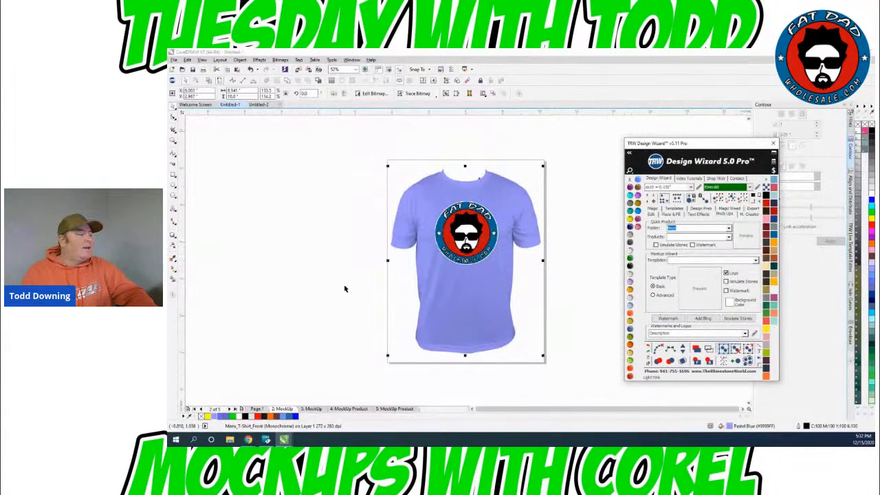
Add the artistic text FAT DAD in the empty area below the hoodies on Page 1.
left_click(257, 409)
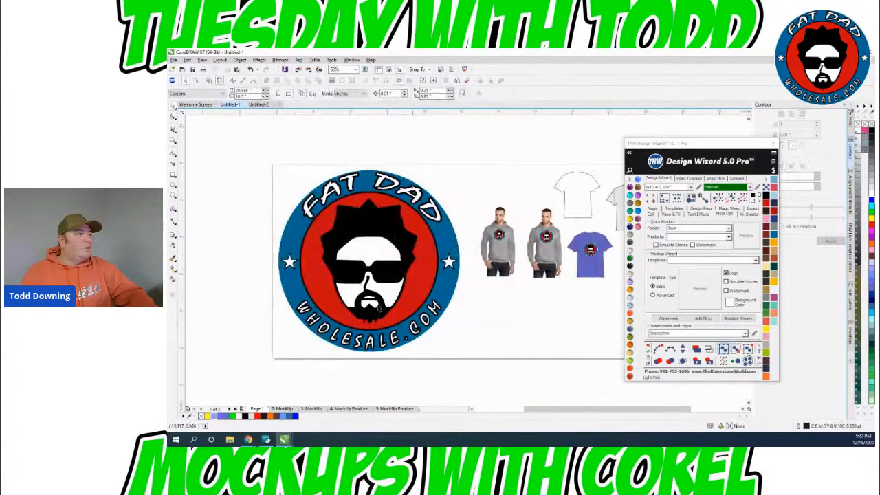
left_click(173, 209)
left_click(512, 351)
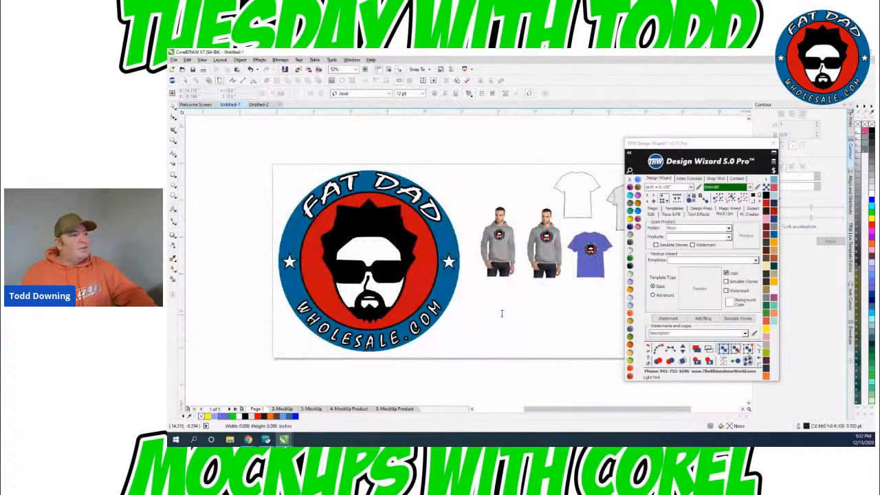
type("a")
type("AT DAD")
left_click(174, 107)
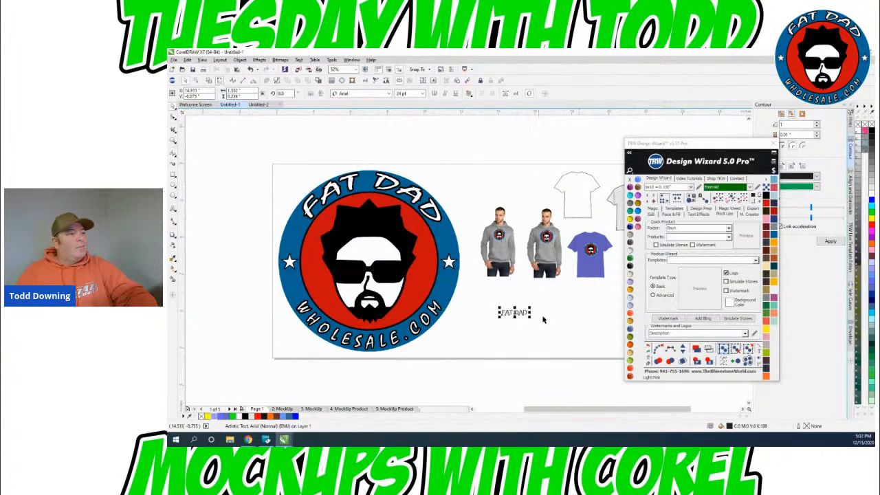
Set the FAT DAD text's font to BadaBoom BB and enlarge it to about 6.1 inches wide.
left_click_drag(531, 318, 618, 335)
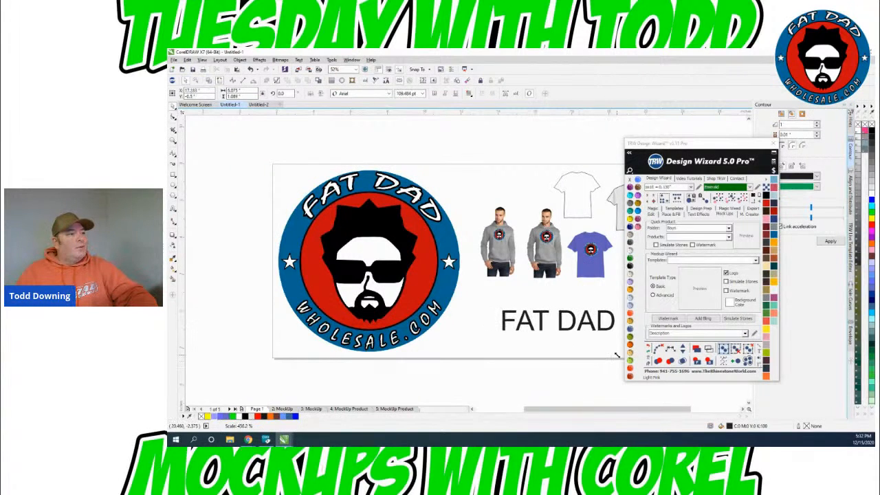
left_click(353, 97)
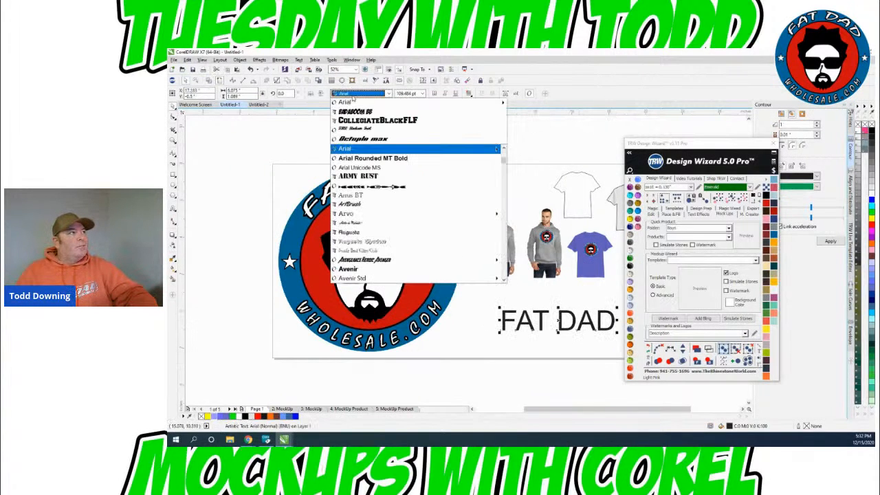
left_click(367, 102)
left_click_drag(576, 333, 617, 344)
Try the upward-arched envelope text effect on FAT DAD and undo it.
left_click(699, 214)
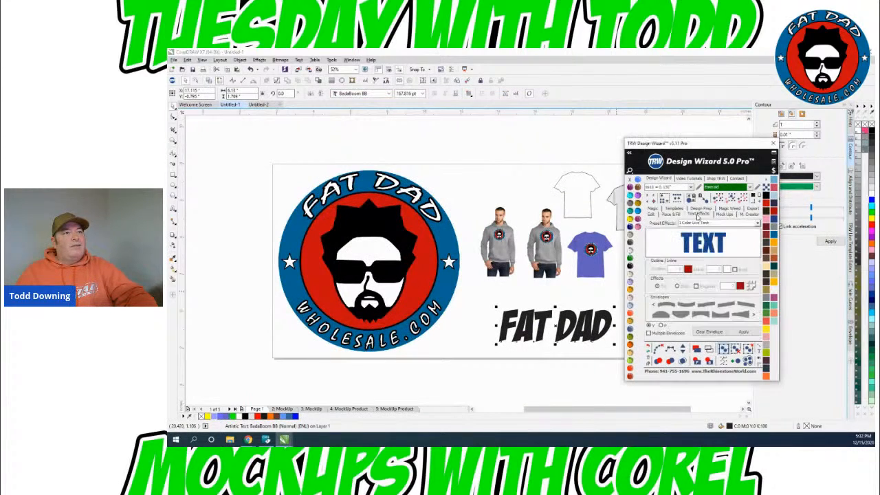
left_click(664, 305)
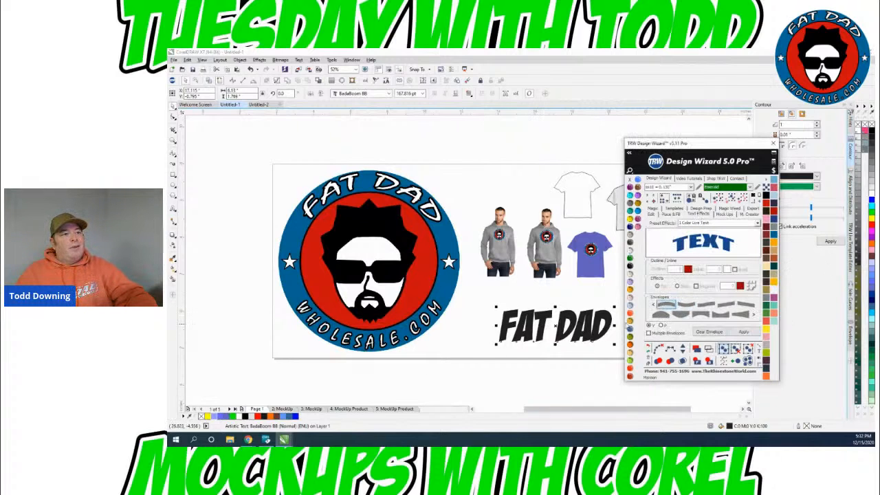
left_click(757, 333)
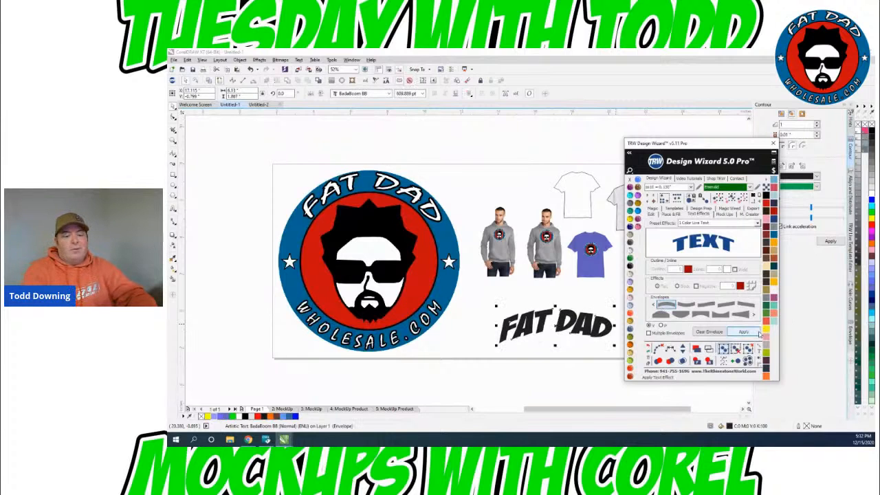
left_click(567, 372)
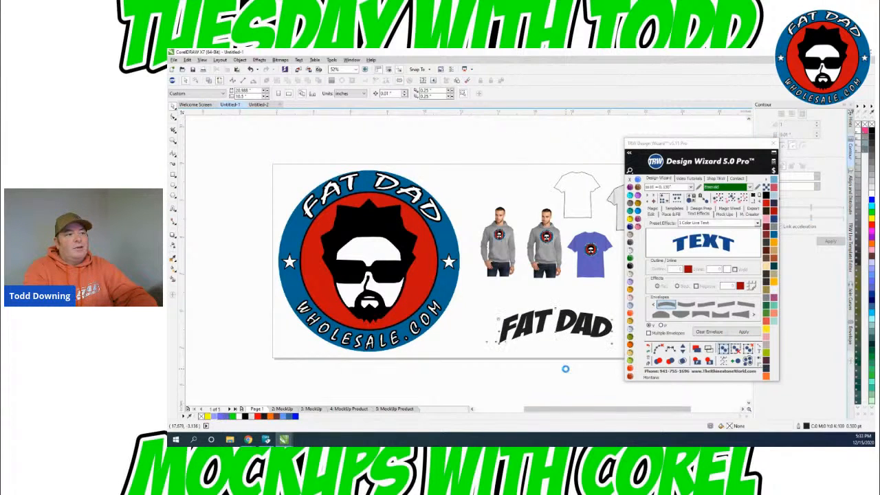
key("ctrl+z")
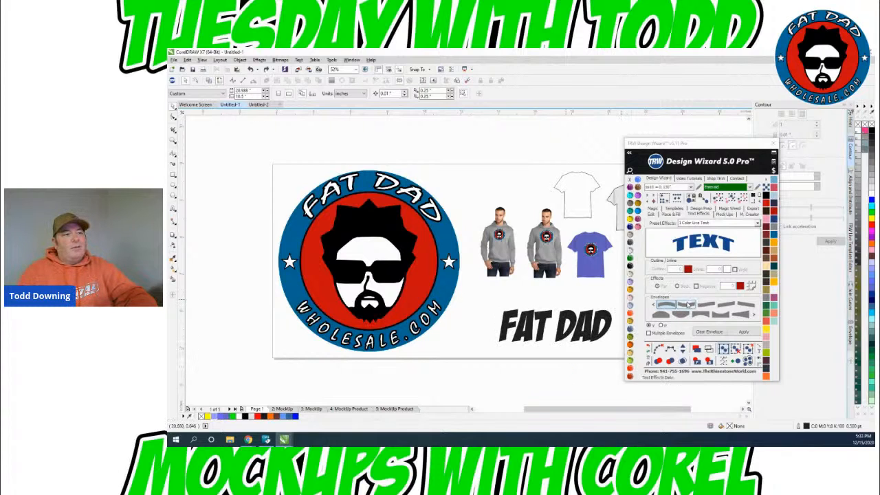
Apply the downward-curved envelope to the FAT DAD text, deleting the stray TEXT sample placed over the artwork.
left_click(688, 304)
left_click(736, 332)
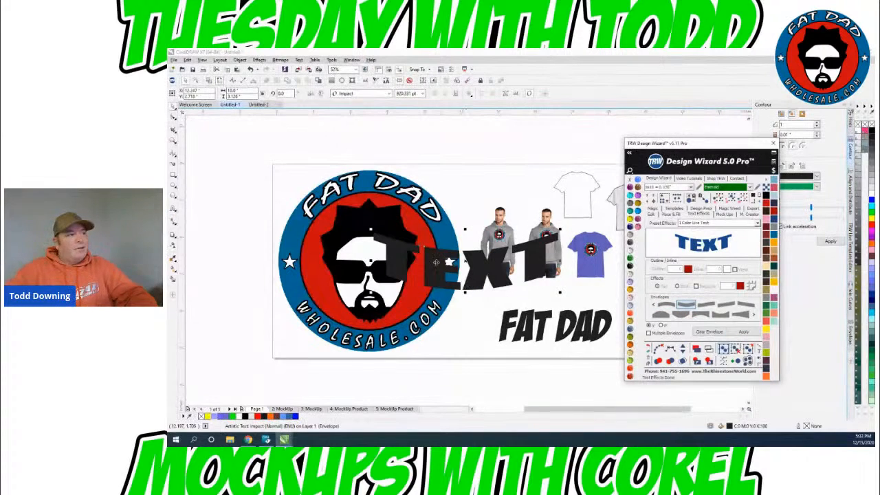
left_click(499, 280)
key("Delete")
left_click(528, 323)
left_click(743, 332)
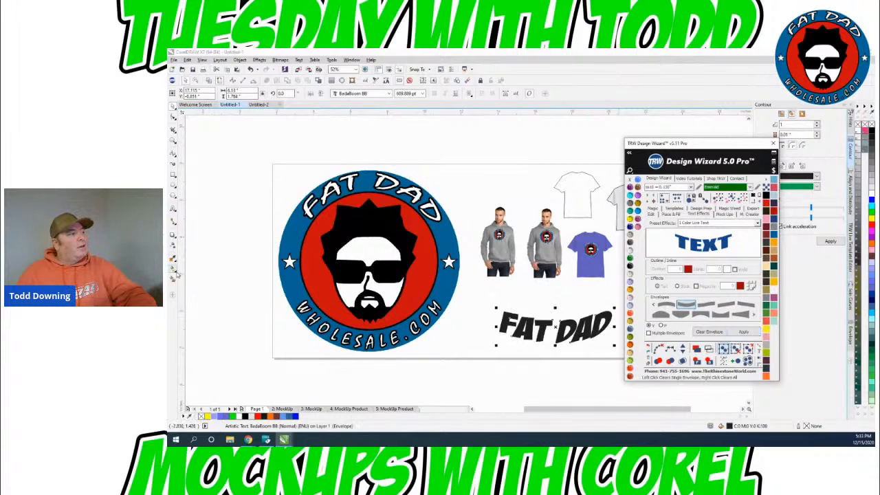
Change the curved text's wording to SLIM DAD and move the Design Wizard window off the artwork.
left_click(173, 221)
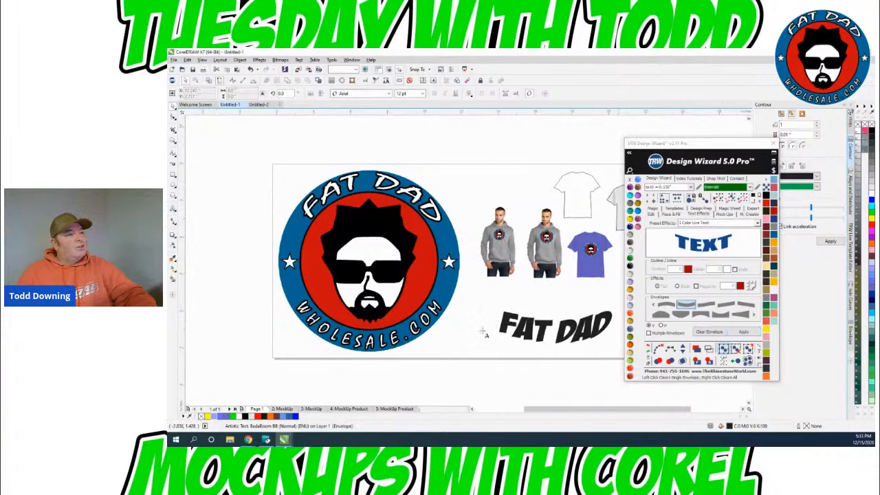
left_click(547, 325)
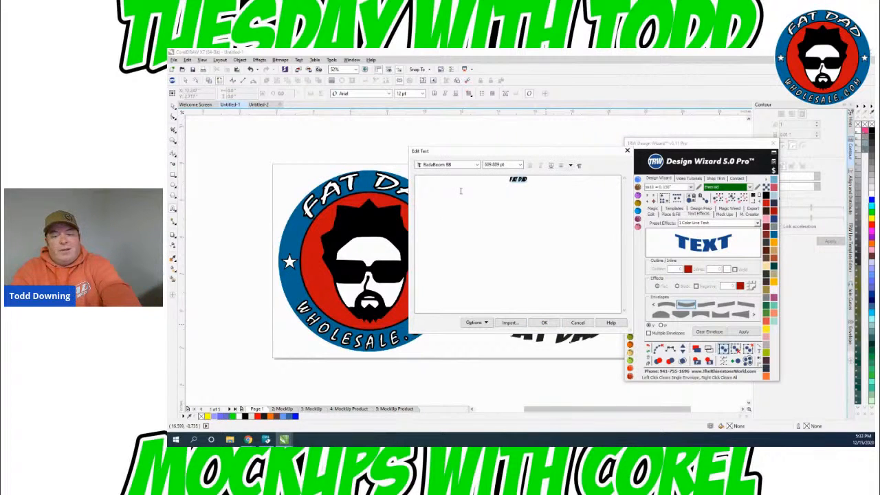
type("SLI")
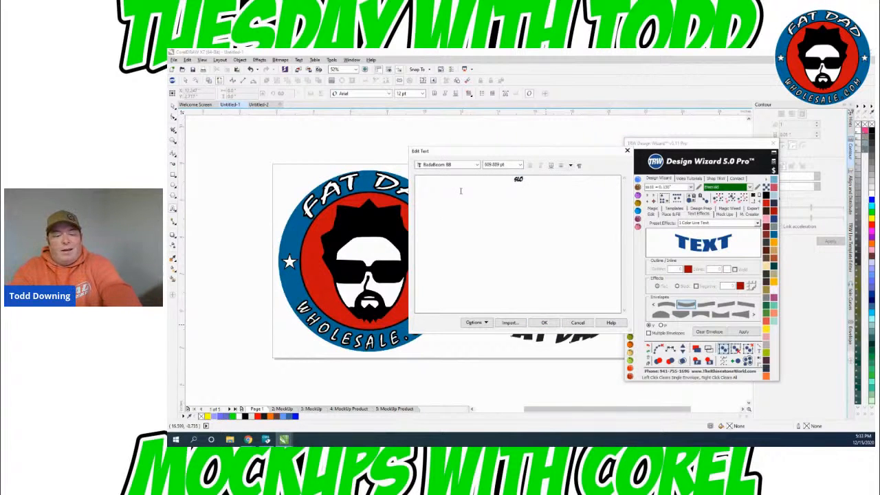
type("UN DAD")
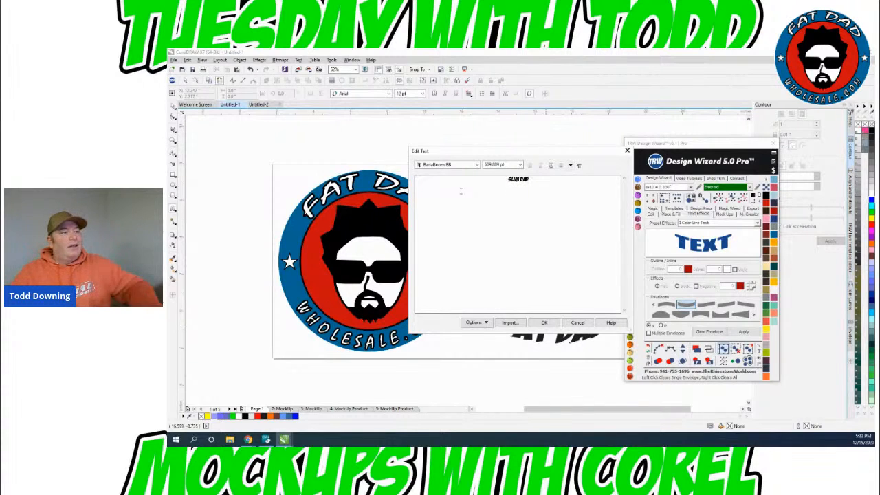
left_click_drag(576, 152, 604, 111)
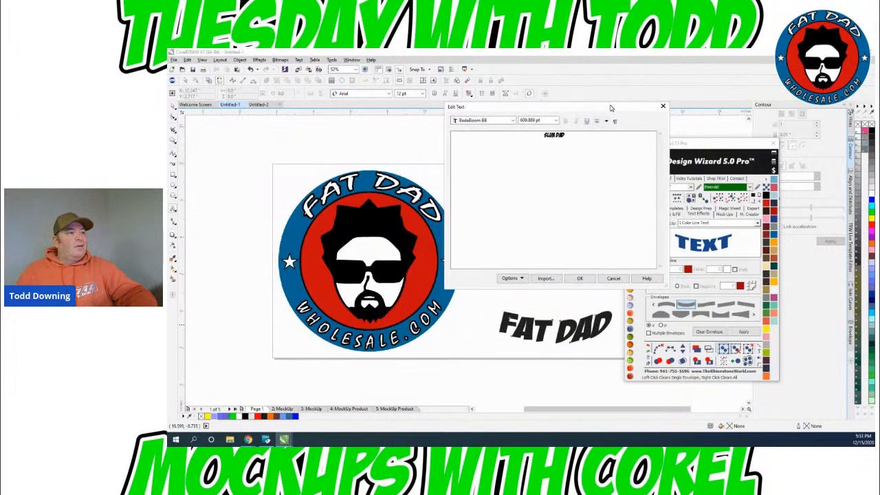
left_click(578, 283)
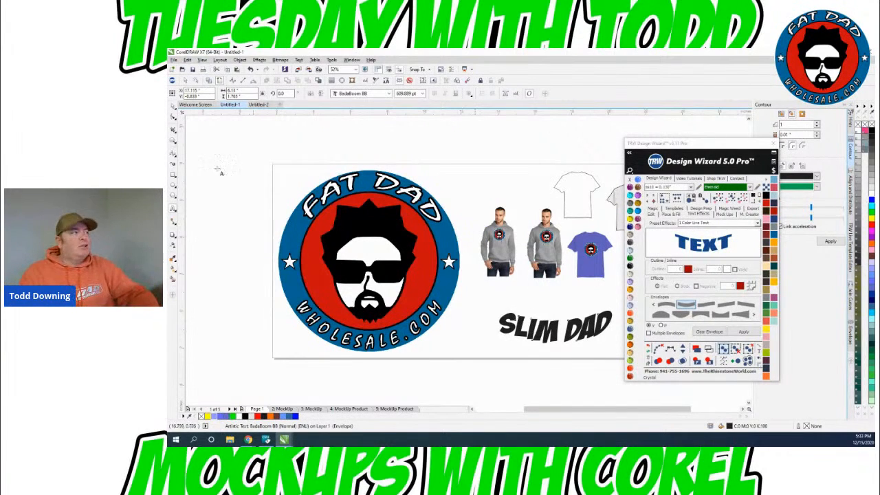
left_click(173, 116)
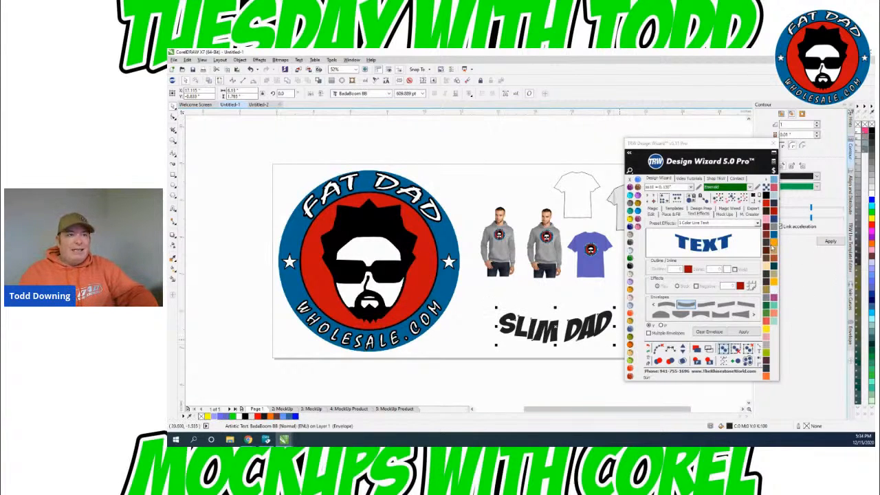
left_click_drag(685, 146, 574, 445)
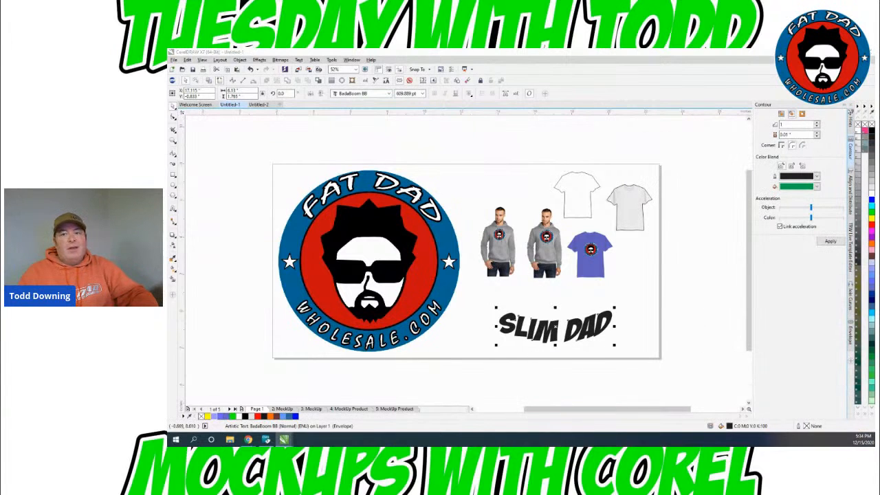